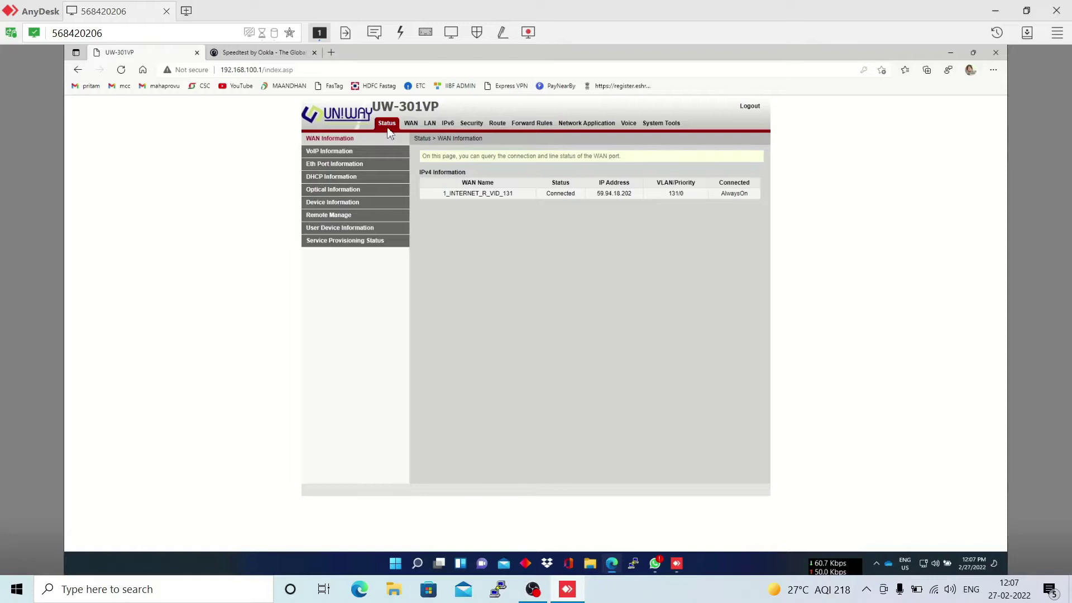
- Refresh the WAN Information status, then bring up the WAN Configuration list showing 1_INTERNET_R_VID_131
{"action": "left_click", "coordinate": [334, 140]}
{"action": "left_click", "coordinate": [415, 126]}
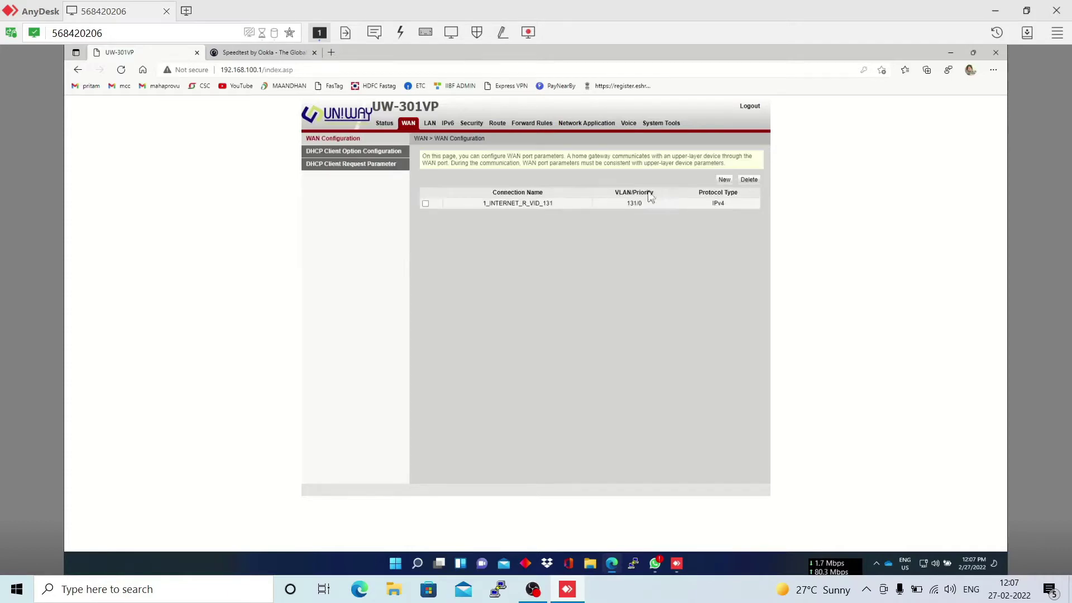
- Inspect the 1_INTERNET_R_VID_131 settings, then add a new WAN connection with IPoE/DHCP defaults
{"action": "left_click", "coordinate": [586, 205]}
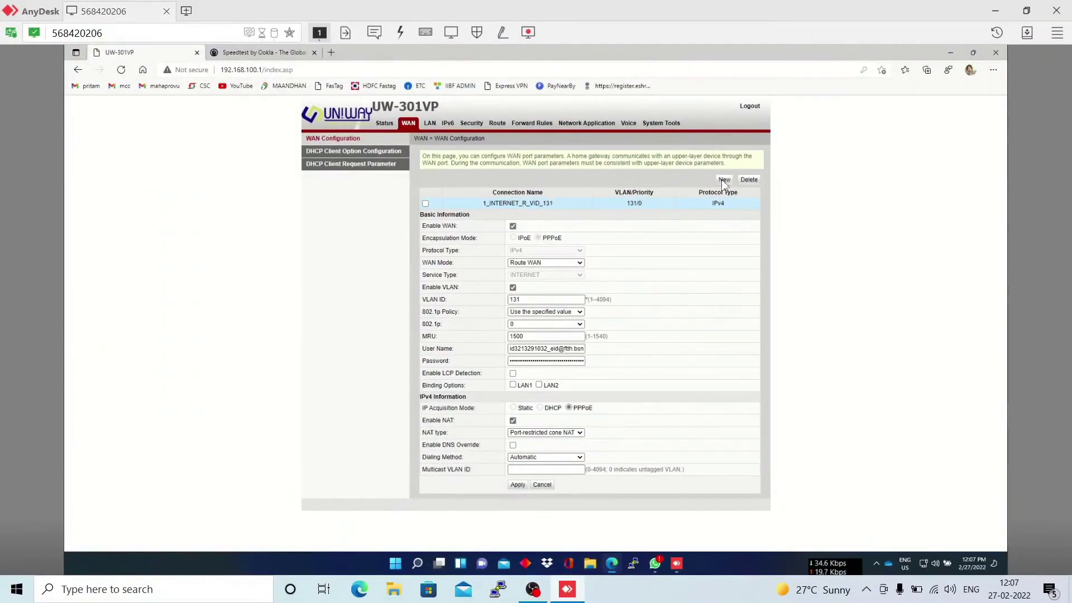
{"action": "left_click", "coordinate": [723, 180]}
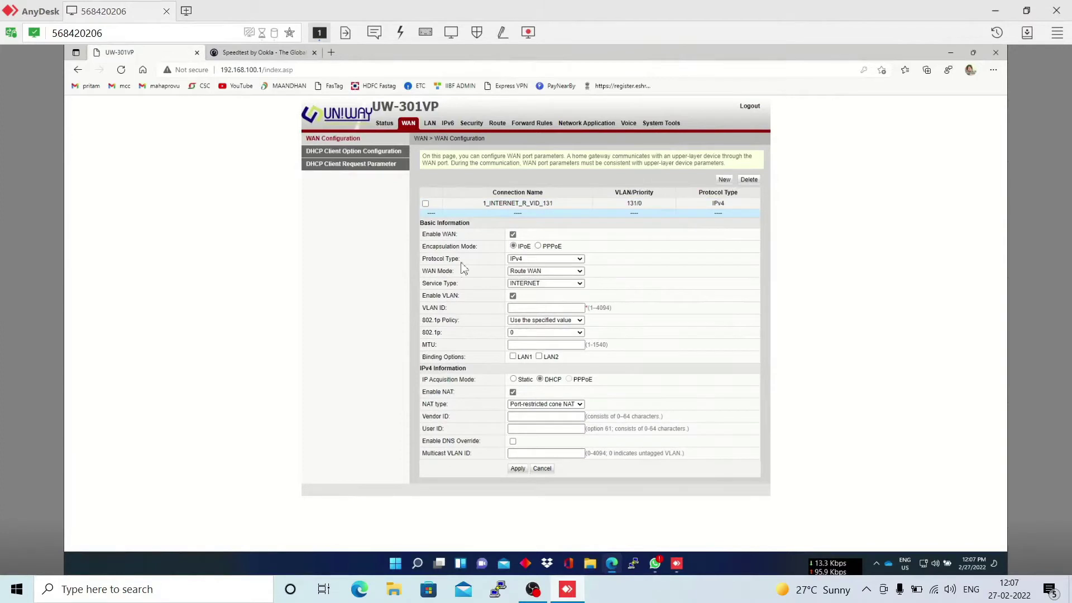
- Make the new connection a VOIP service with VLAN ID 1849 and MTU 1500, and apply it
{"action": "left_click", "coordinate": [539, 283]}
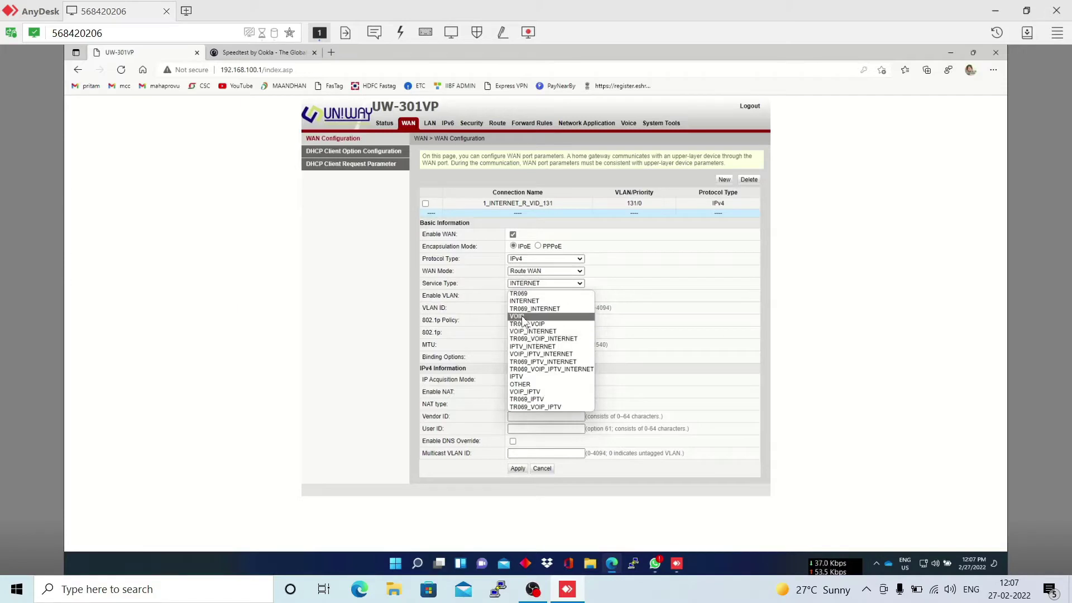
{"action": "left_click", "coordinate": [526, 315]}
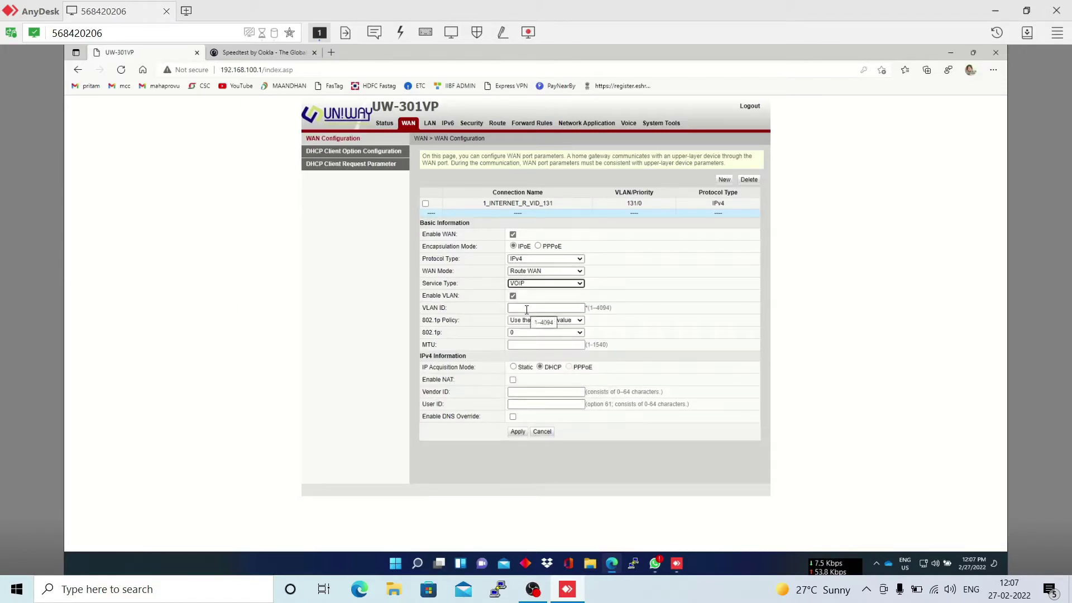
{"action": "left_click", "coordinate": [526, 309]}
{"action": "type", "text": "1849"}
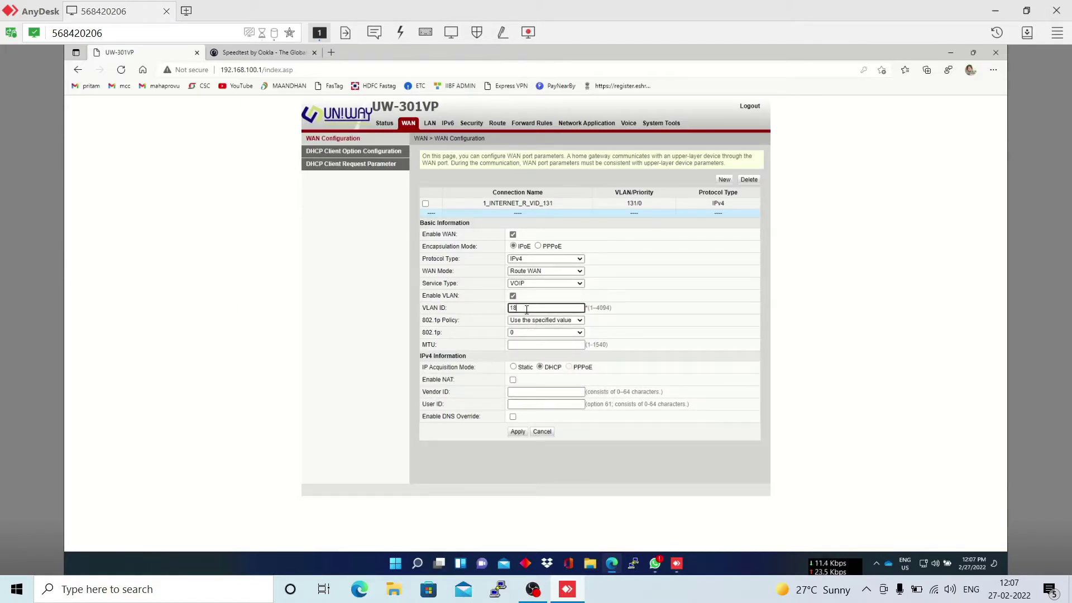
{"action": "left_click", "coordinate": [533, 346]}
{"action": "type", "text": "1"}
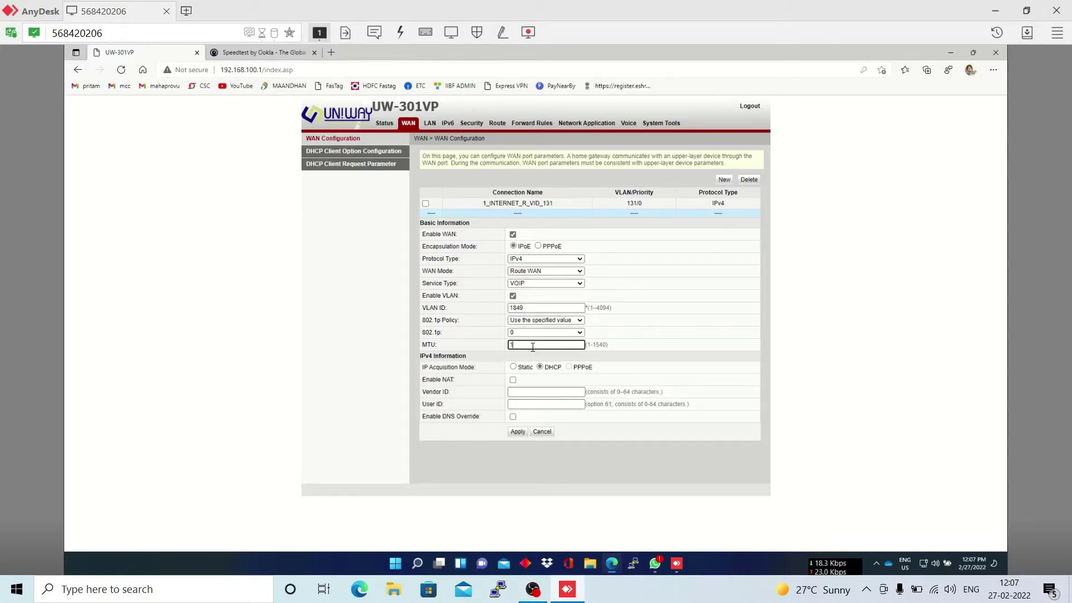
{"action": "type", "text": "500"}
{"action": "left_click", "coordinate": [516, 433]}
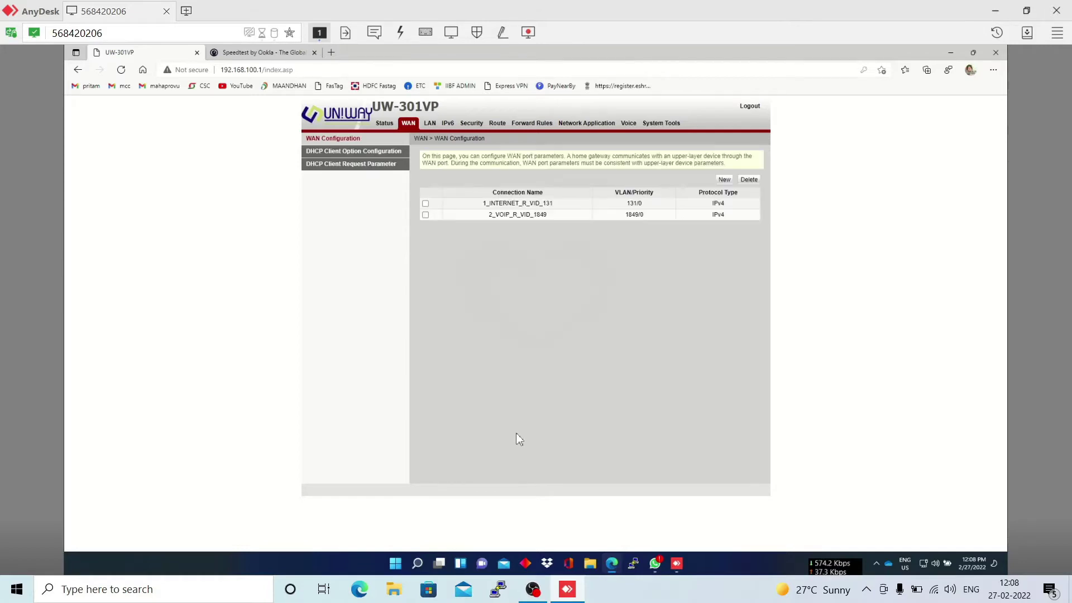
- Apply the Network Application ALG Configuration with SIP ALG enabled, then go to VoIP Basic Configuration
{"action": "left_click", "coordinate": [595, 125]}
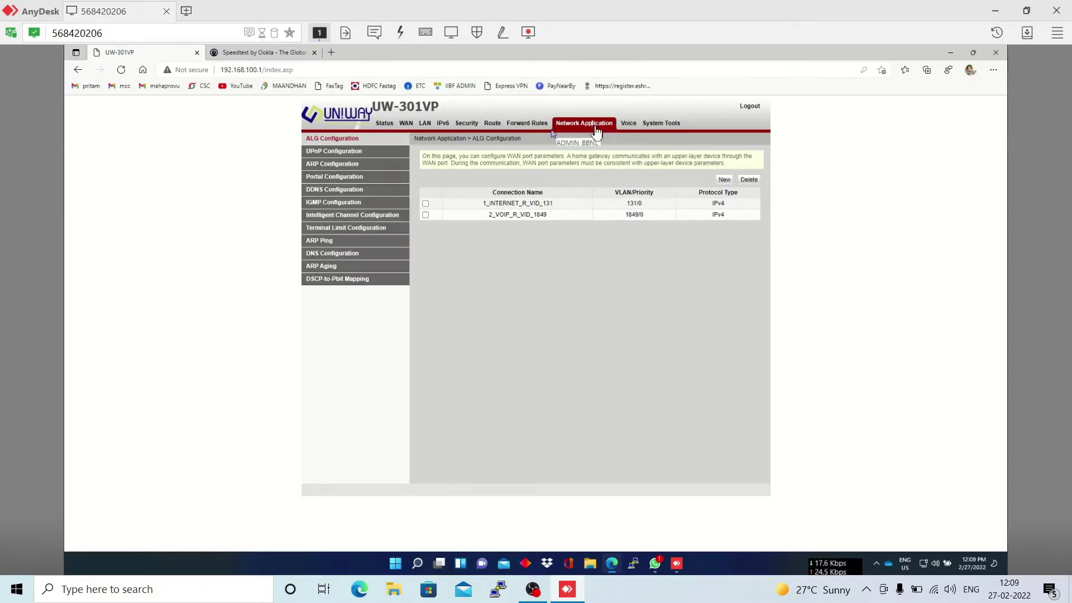
{"action": "left_click", "coordinate": [514, 235]}
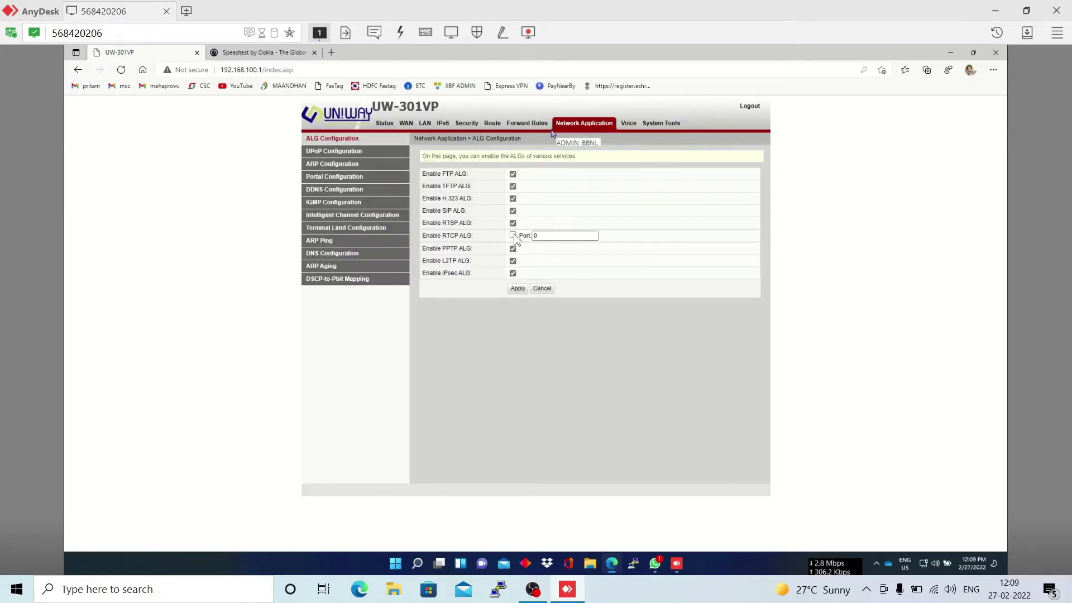
{"action": "left_click", "coordinate": [517, 290]}
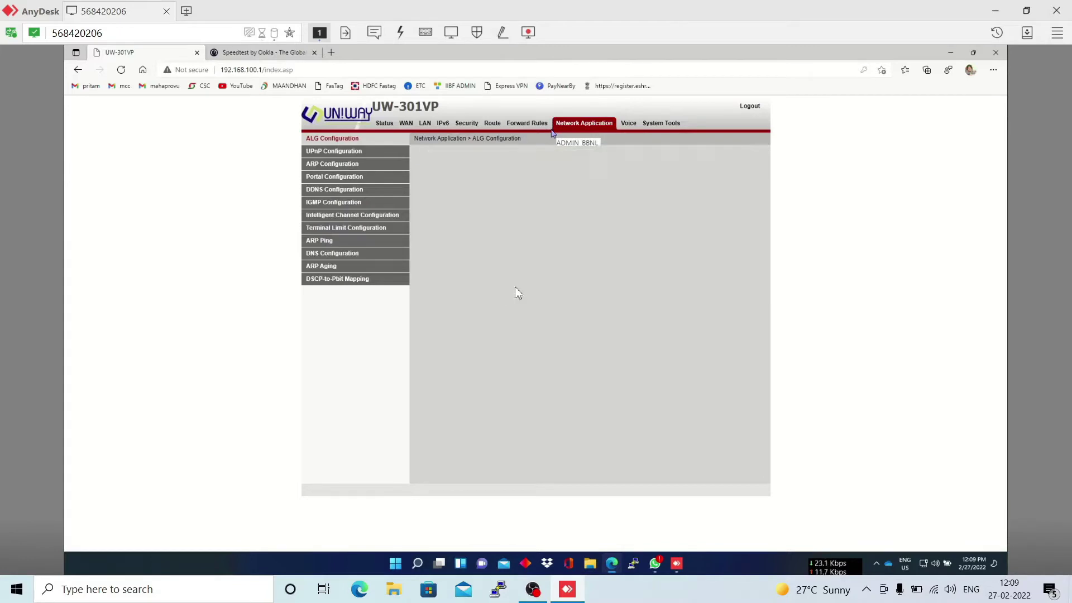
{"action": "left_click", "coordinate": [631, 126]}
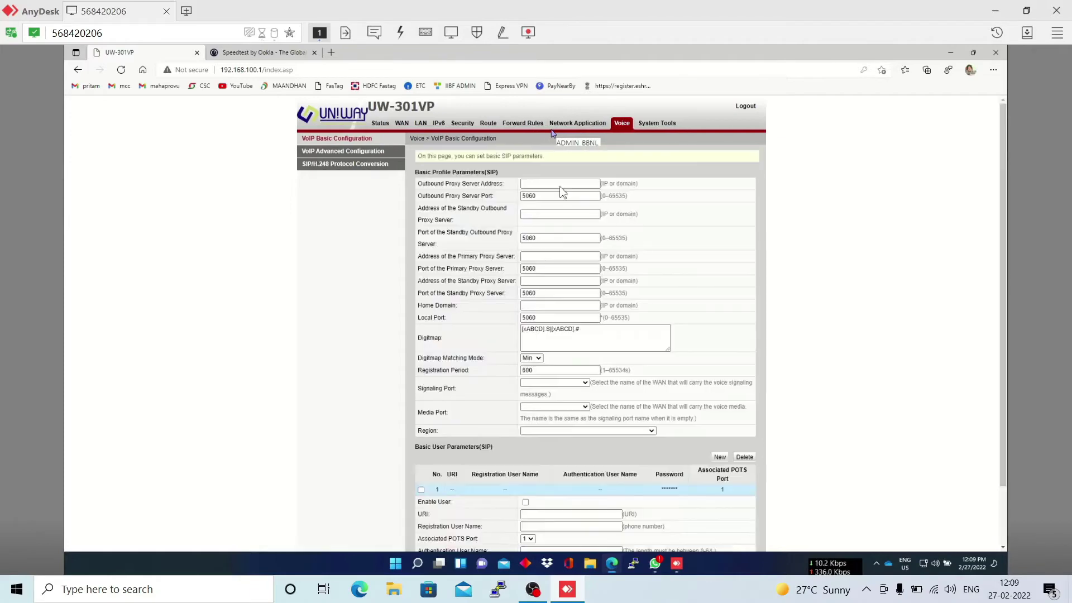
- Set Outbound Proxy to 10.191.103.49 and Primary Proxy and Home Domain to wb.ftth.ims.bsnl.in
{"action": "left_click", "coordinate": [560, 185]}
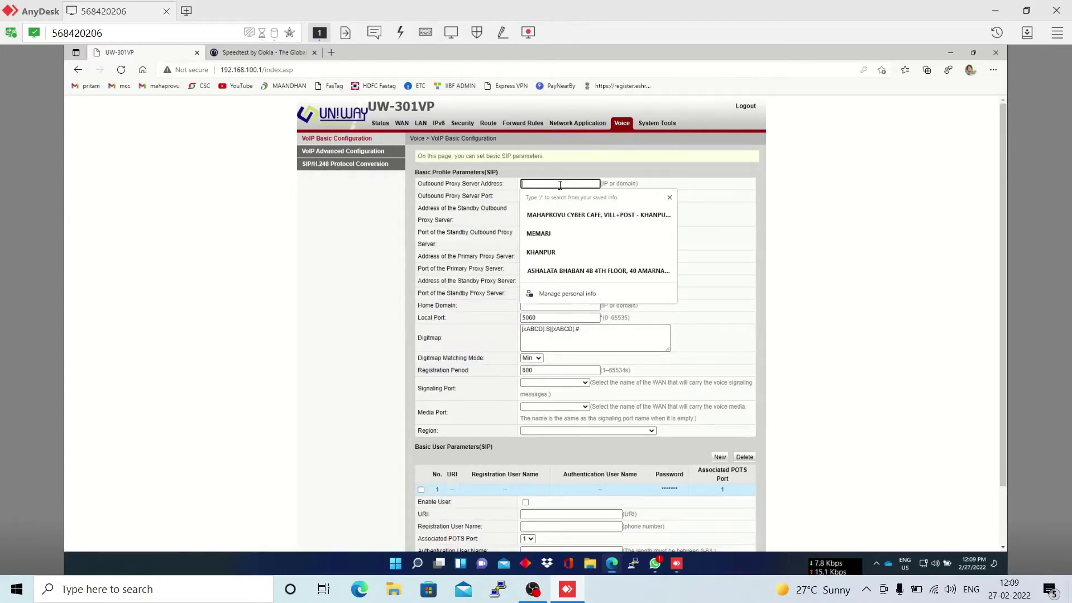
{"action": "type", "text": "10.191.1"}
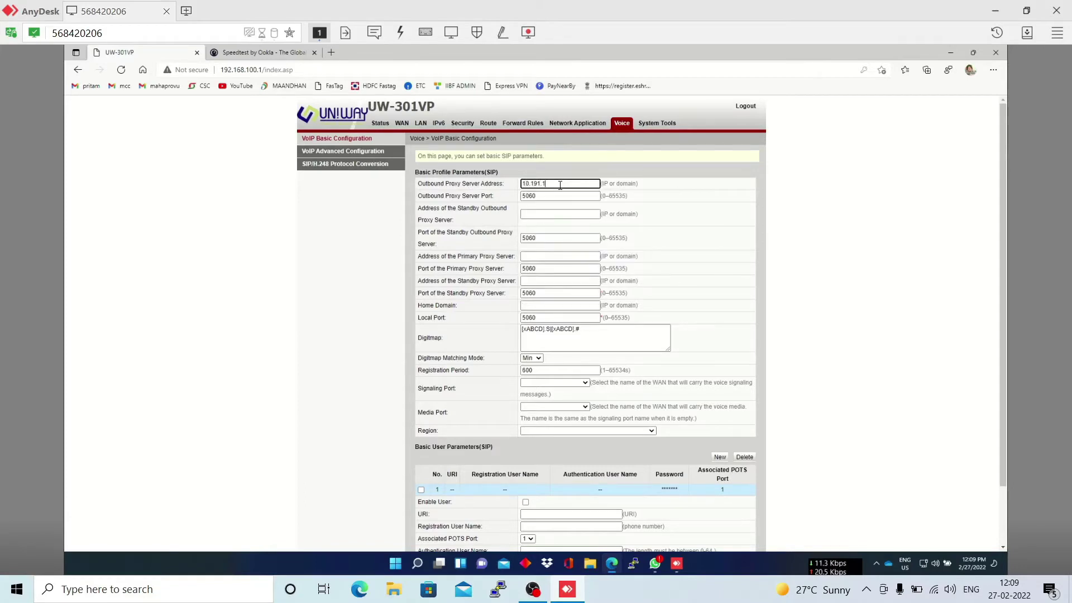
{"action": "type", "text": "03.49"}
{"action": "left_click", "coordinate": [548, 256]}
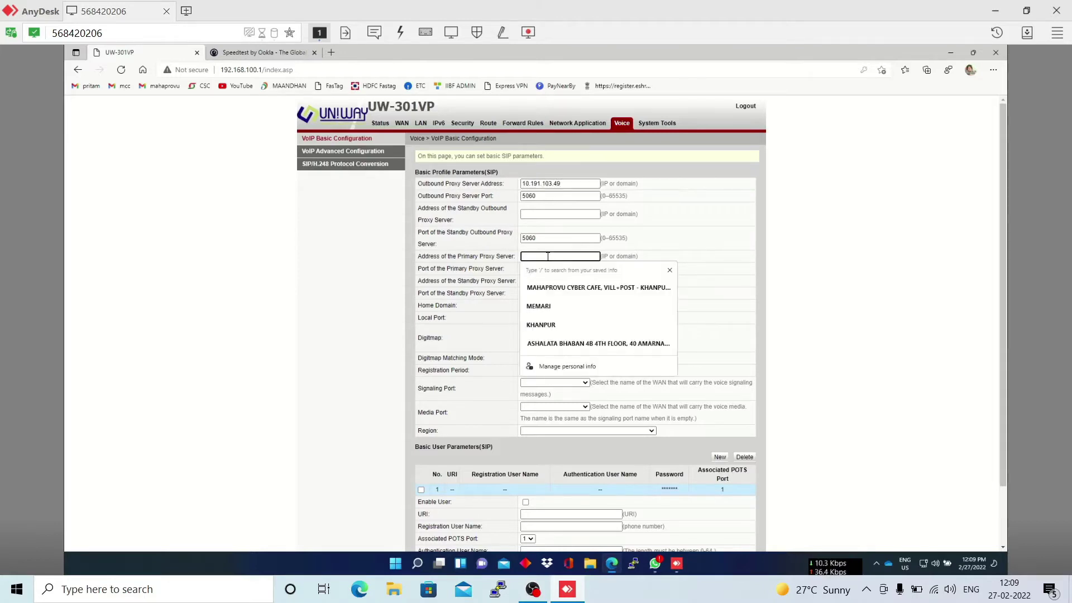
{"action": "type", "text": "wb.ftt"}
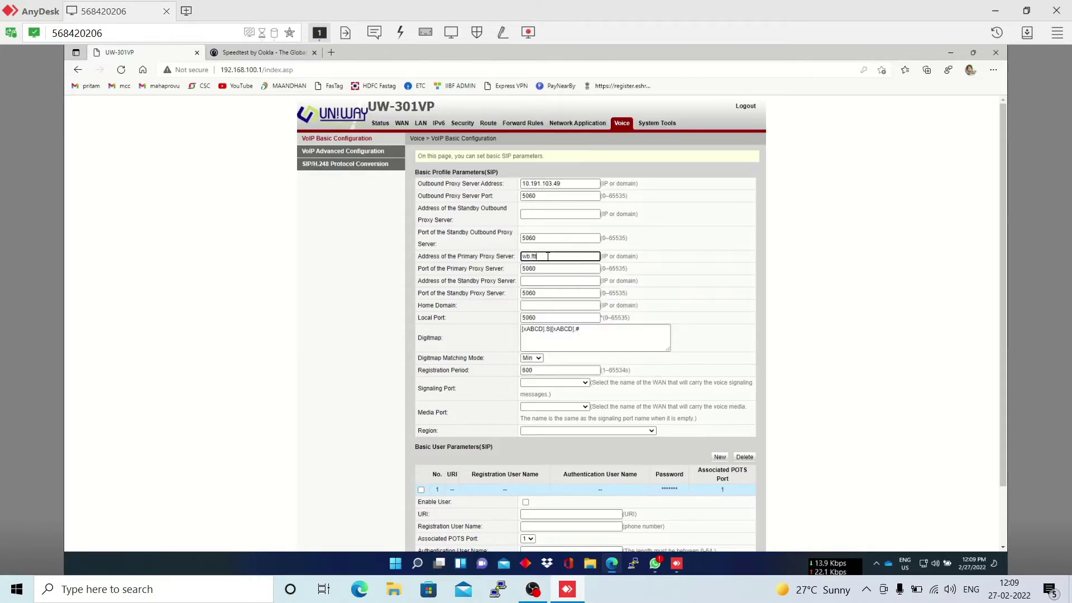
{"action": "type", "text": "h.ims.bsnl.in"}
{"action": "type", "text": "ims."}
{"action": "left_click_drag", "start_coordinate": [574, 256], "coordinate": [510, 252]}
{"action": "key", "text": "ctrl+c"}
{"action": "left_click", "coordinate": [537, 305]}
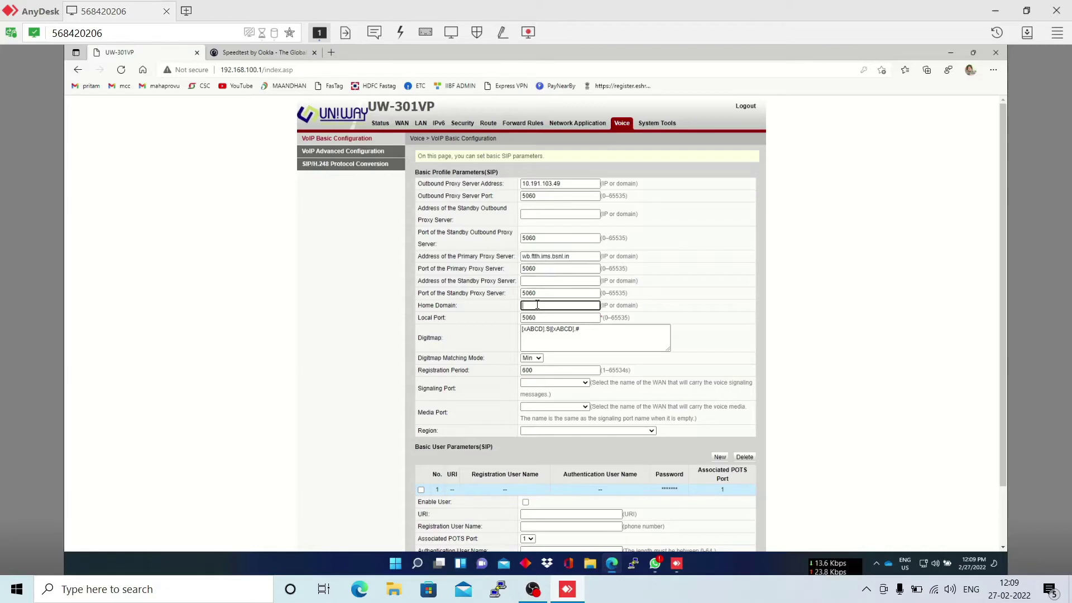
{"action": "key", "text": "ctrl+v"}
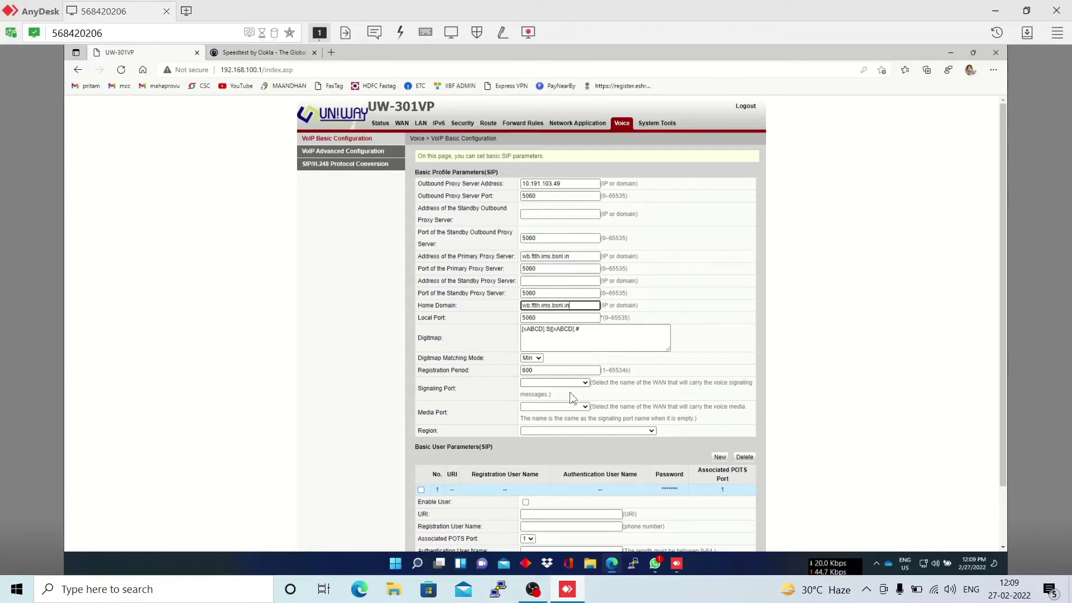
- Route signaling and media over 2_VOIP_R_VID_1849 and set the region to India
{"action": "left_click", "coordinate": [561, 383]}
{"action": "left_click", "coordinate": [553, 408]}
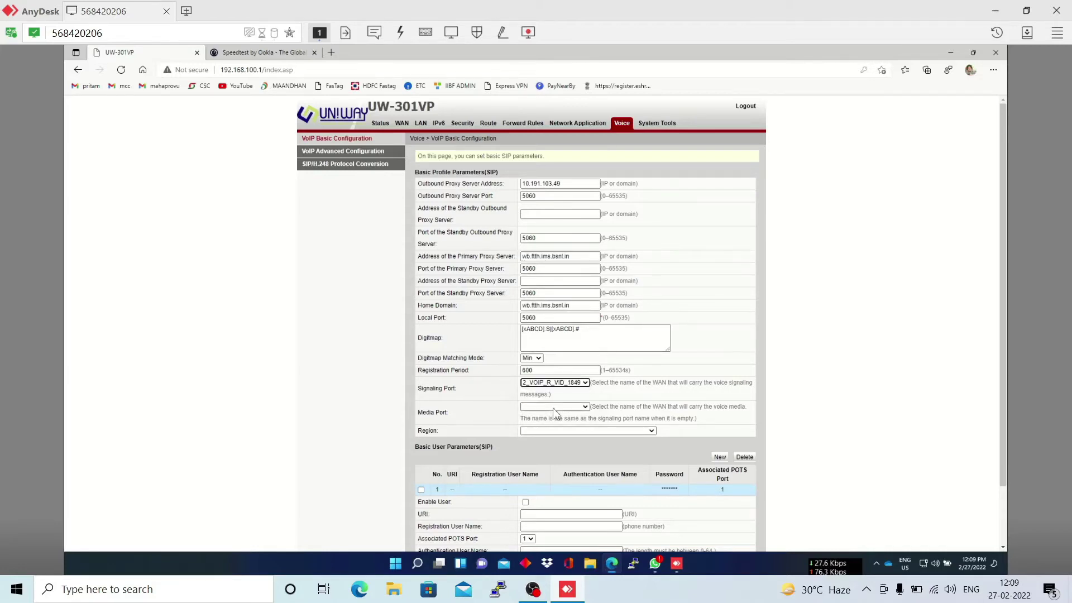
{"action": "left_click", "coordinate": [554, 407]}
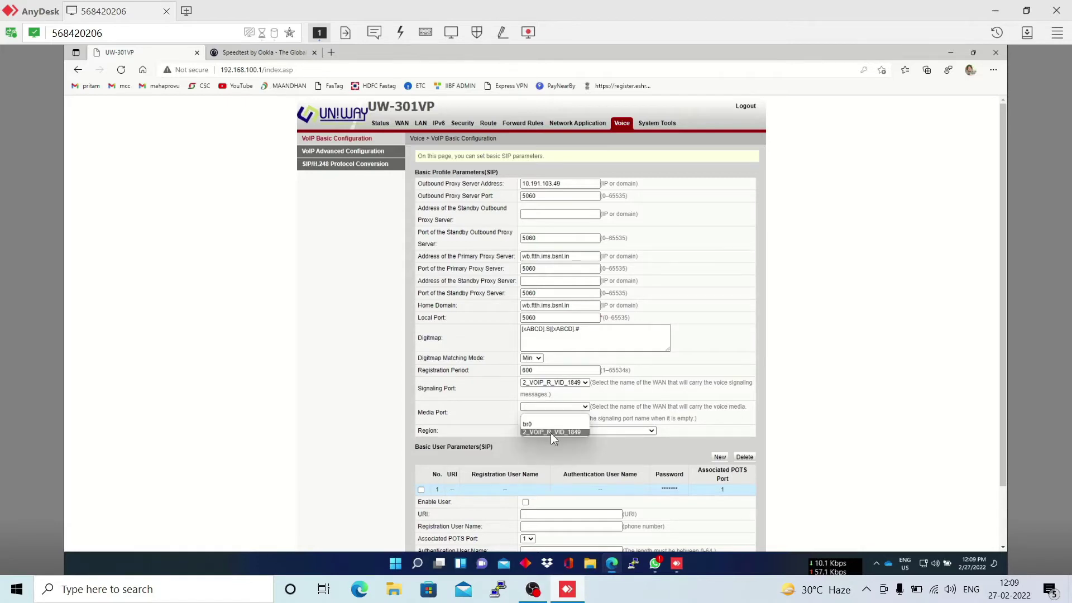
{"action": "left_click", "coordinate": [550, 433]}
{"action": "left_click", "coordinate": [551, 433]}
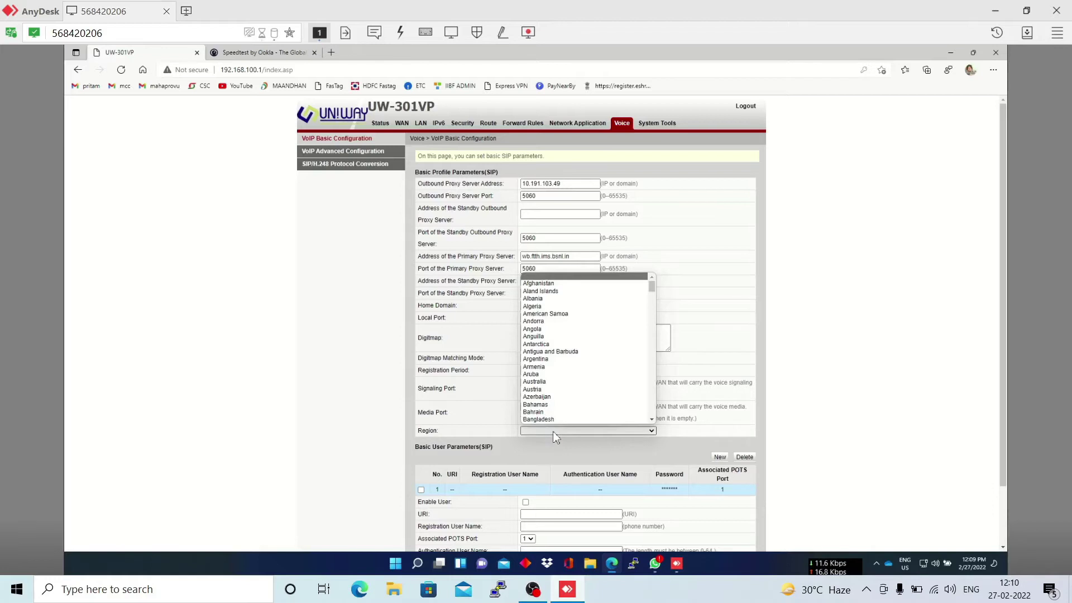
{"action": "type", "text": "india"}
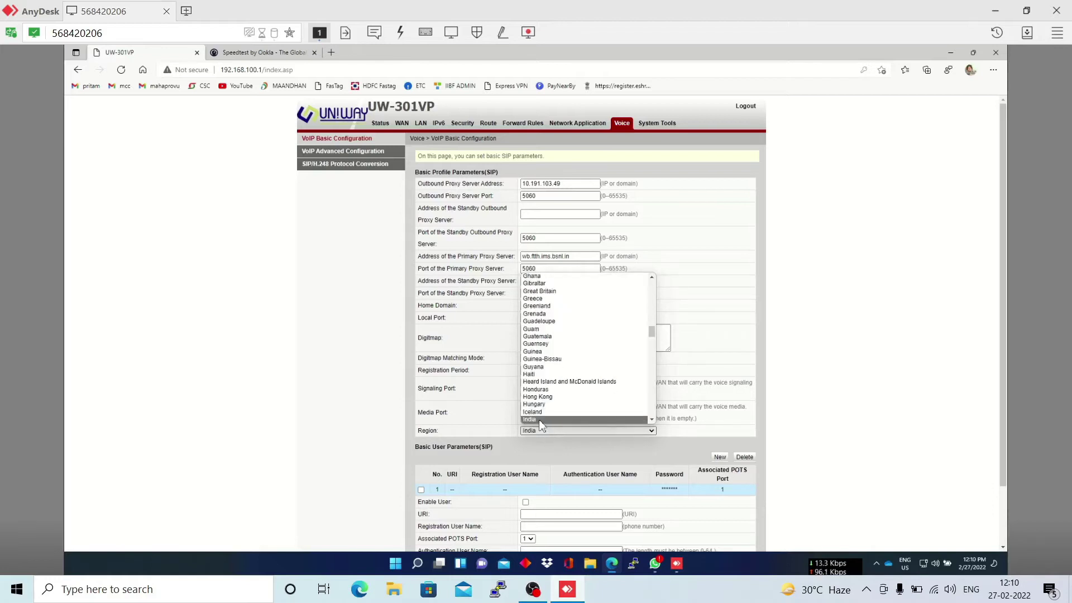
{"action": "left_click", "coordinate": [540, 419]}
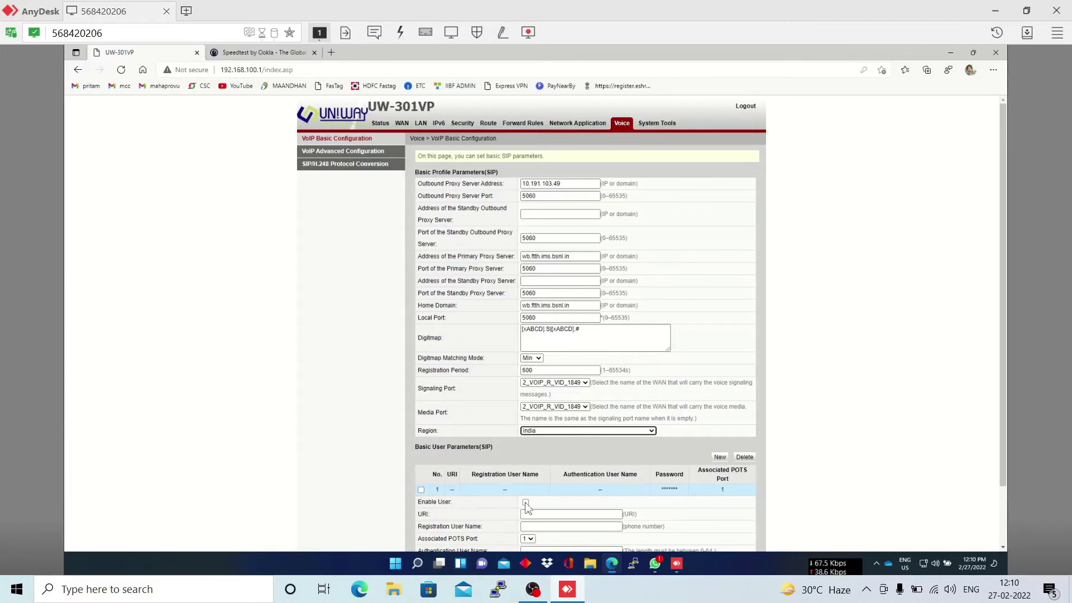
{"action": "left_click", "coordinate": [550, 505]}
- Give SIP user 1 the line's phone number as registration and authentication name, add its password, and apply
{"action": "scroll", "coordinate": [552, 508], "scroll_direction": "down", "scroll_amount": 1}
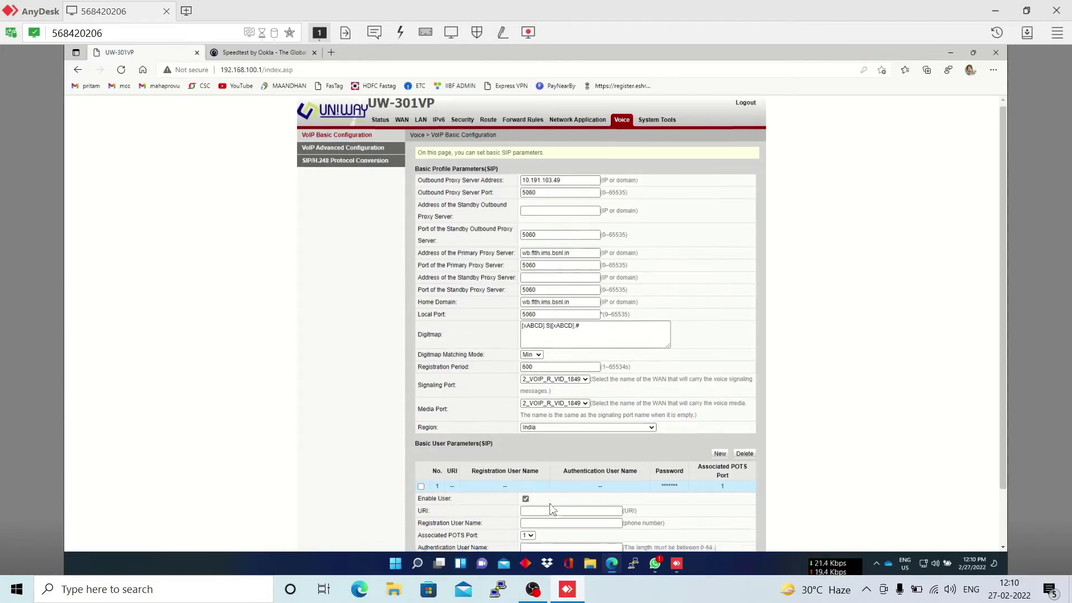
{"action": "left_click", "coordinate": [537, 459]}
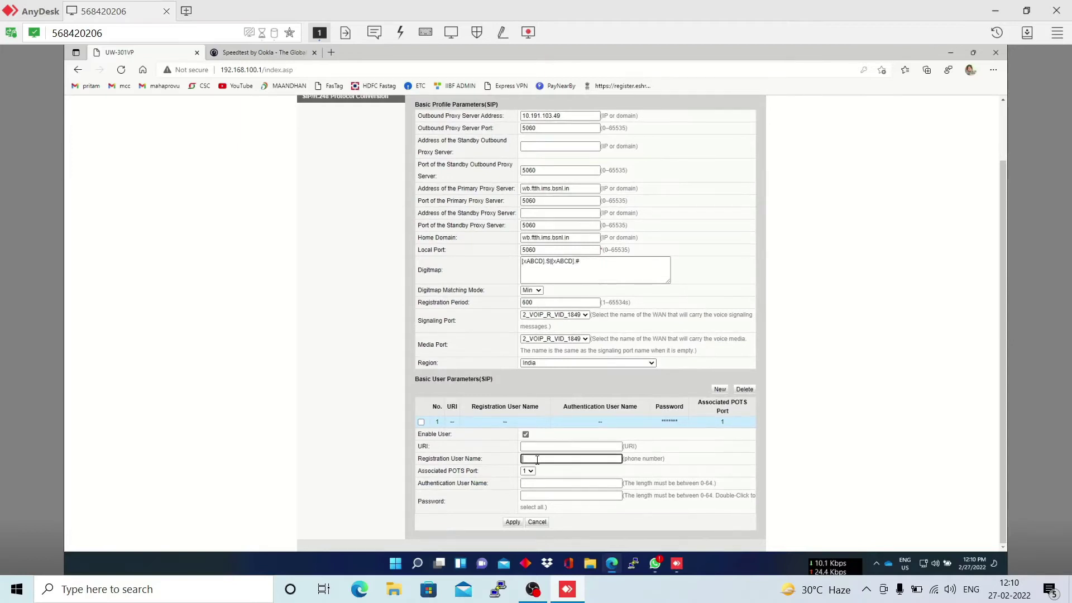
{"action": "key", "text": "ctrl+a"}
{"action": "key", "text": "ctrl+c"}
{"action": "left_click", "coordinate": [546, 483]}
{"action": "key", "text": "ctrl+v"}
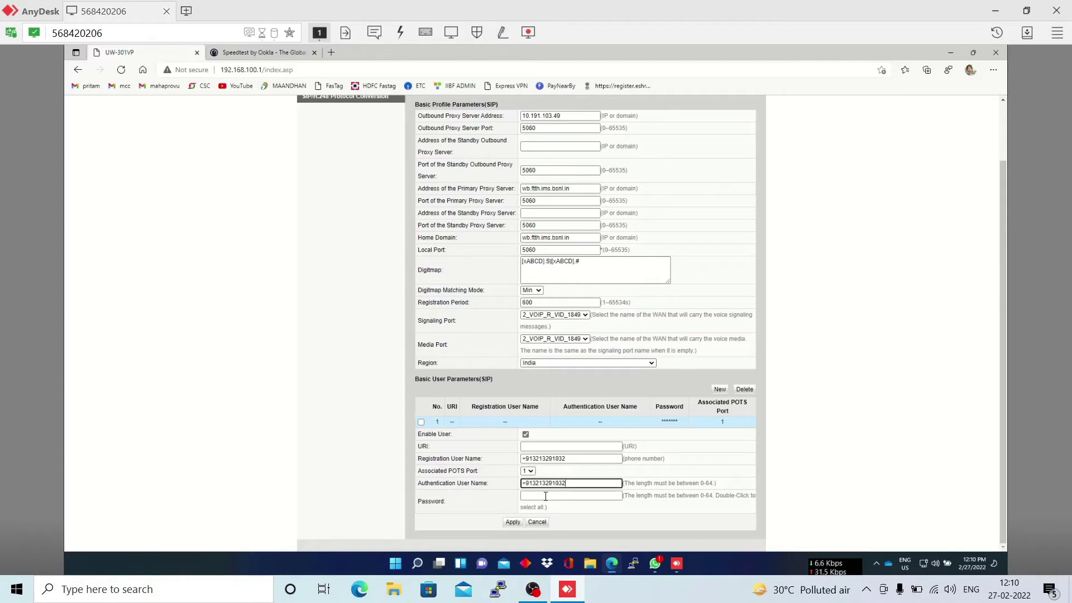
{"action": "left_click", "coordinate": [544, 497]}
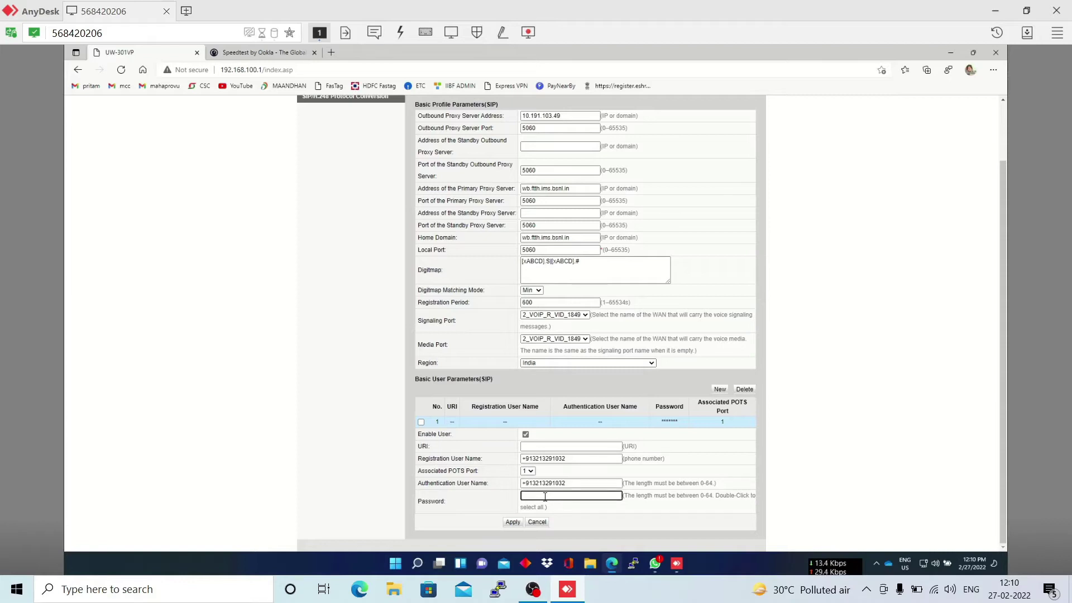
{"action": "type", "text": "******"}
{"action": "left_click", "coordinate": [513, 523]}
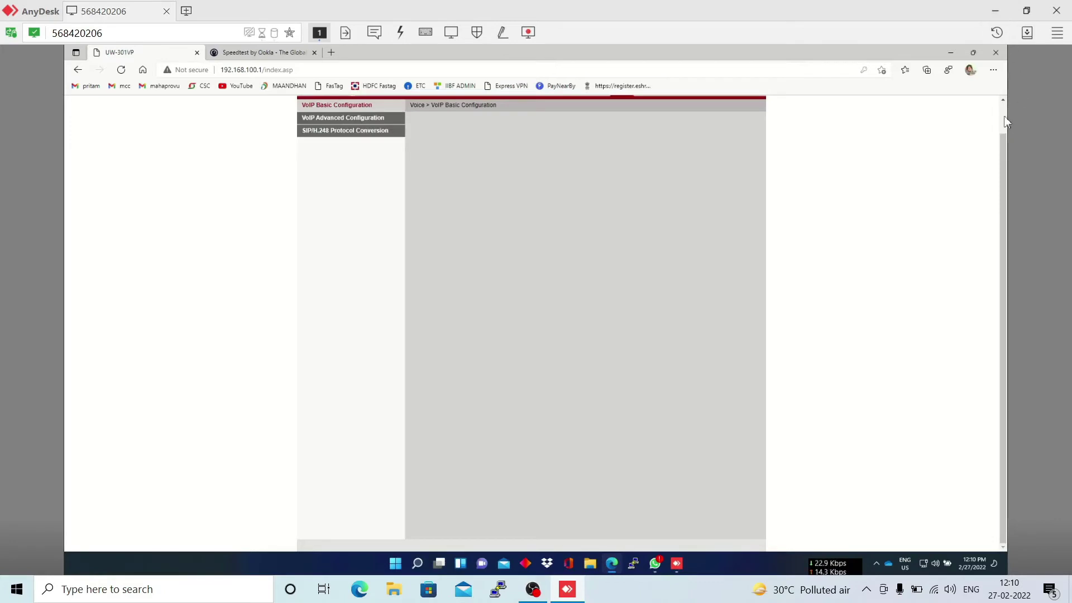
{"action": "scroll", "coordinate": [1004, 122], "scroll_direction": "up", "scroll_amount": 1}
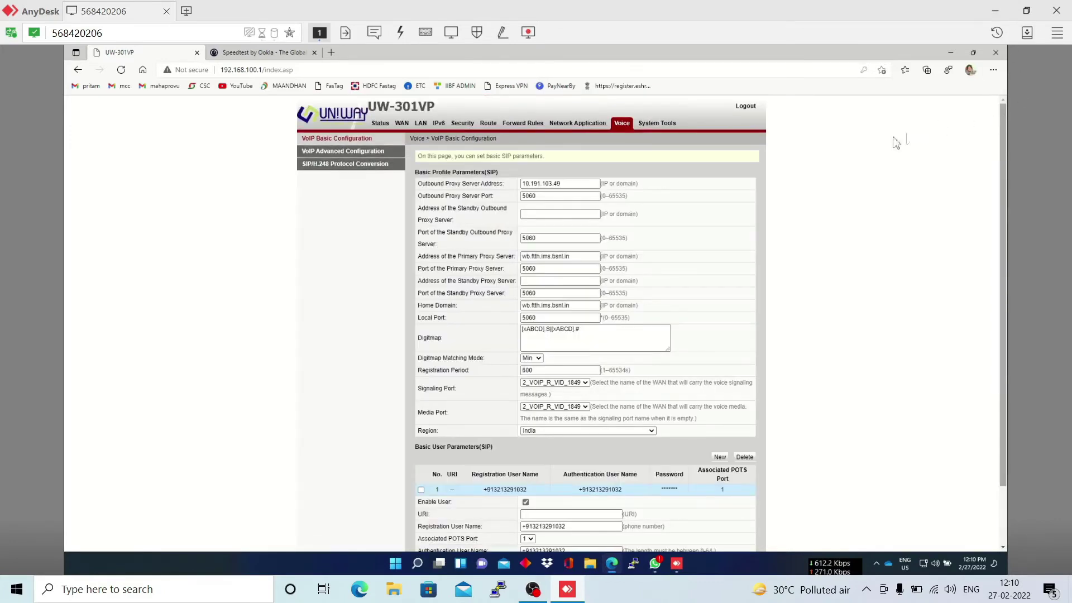
- Check VoIP Information shows the line Up and WAN Information shows both connections Connected
{"action": "left_click", "coordinate": [381, 123]}
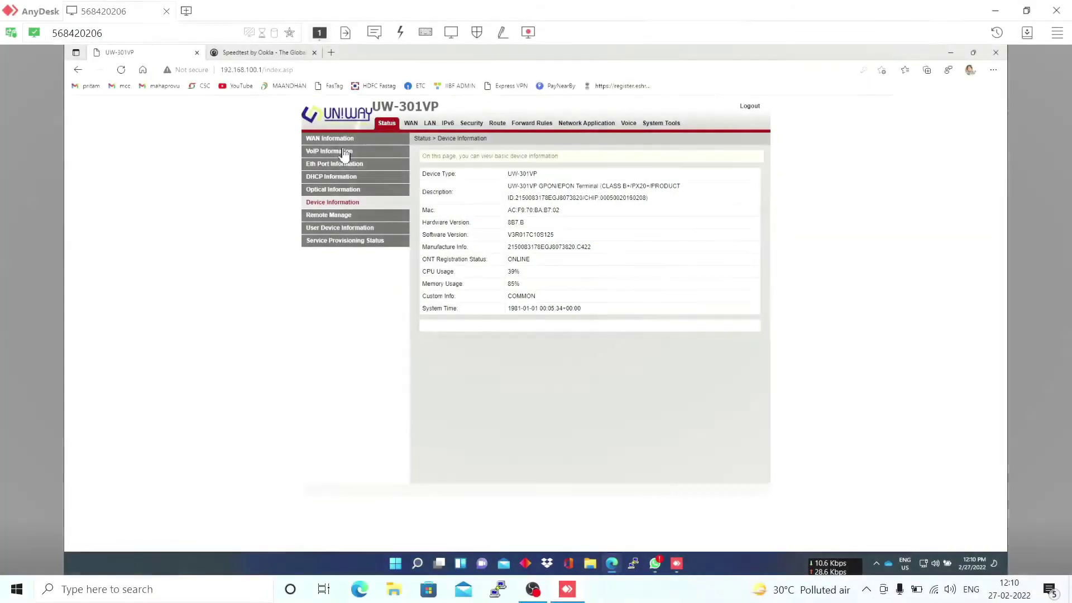
{"action": "left_click", "coordinate": [344, 152]}
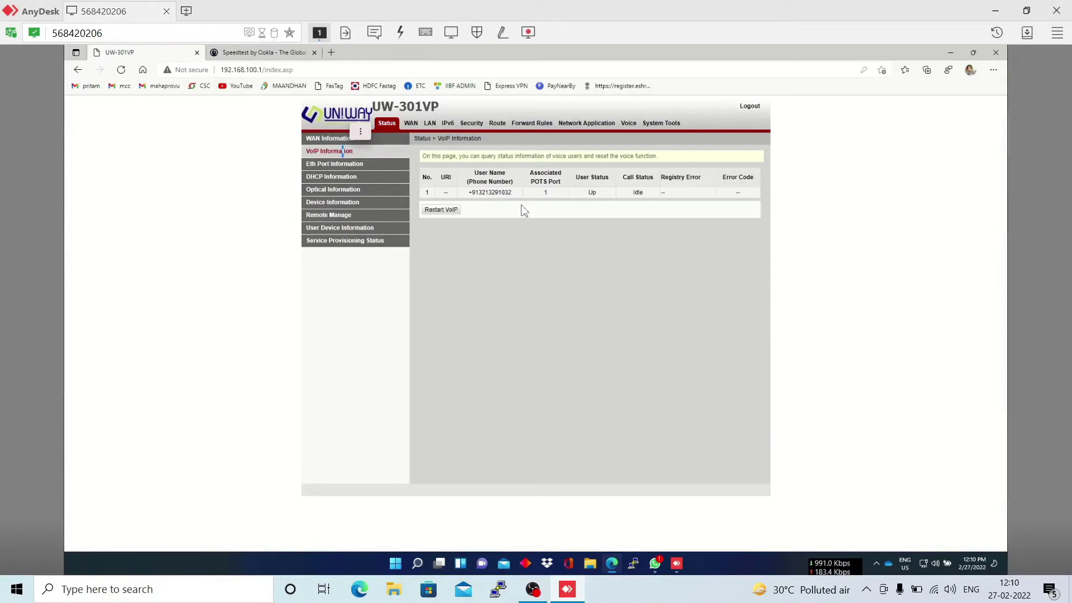
{"action": "double_click", "coordinate": [466, 197]}
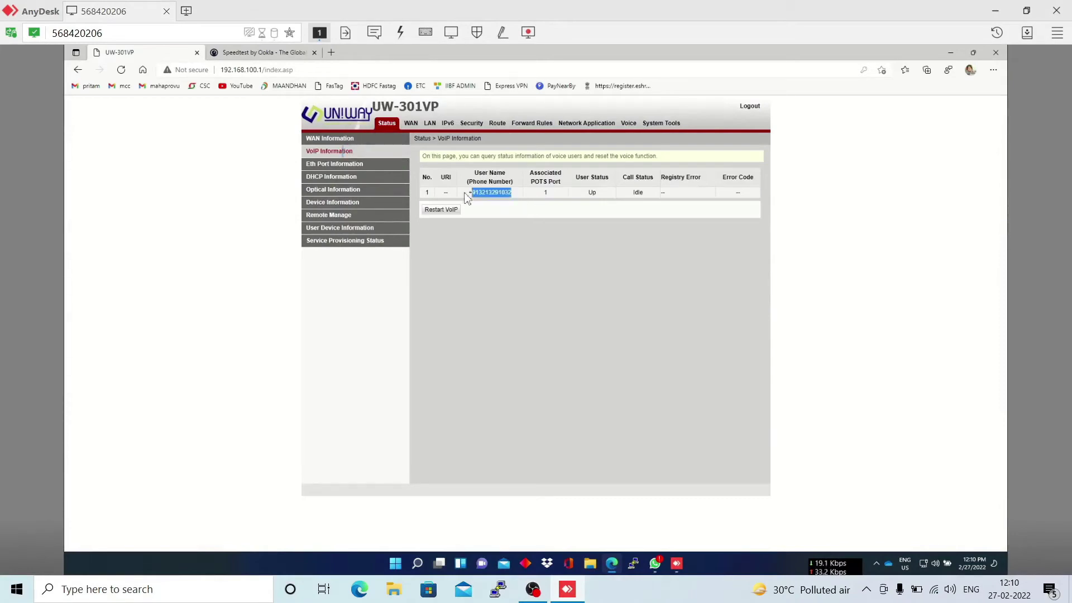
{"action": "left_click", "coordinate": [322, 142]}
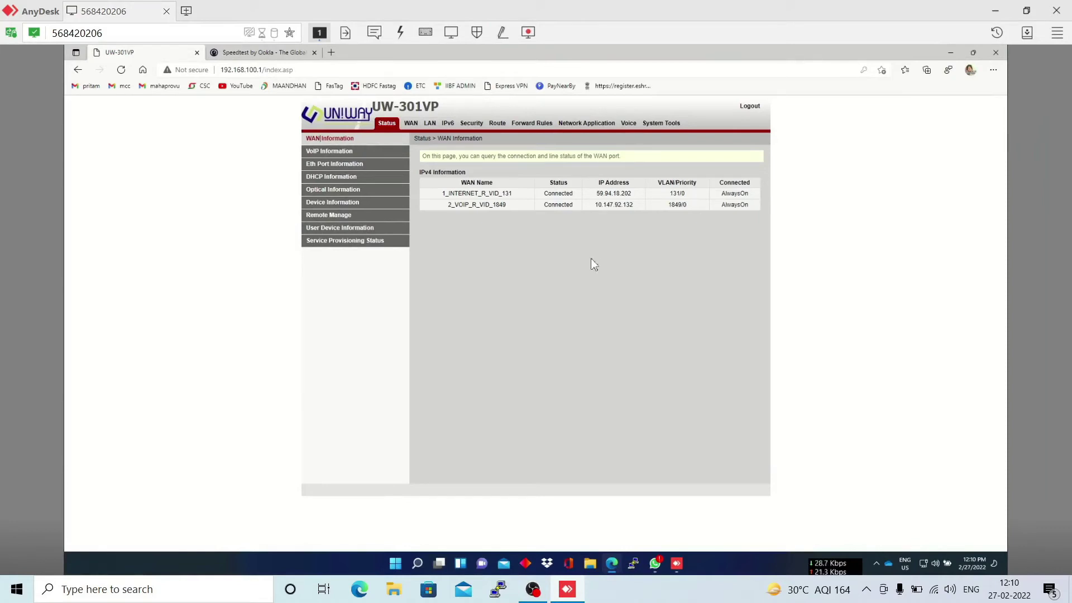
{"action": "left_click", "coordinate": [492, 193]}
{"action": "left_click", "coordinate": [411, 124]}
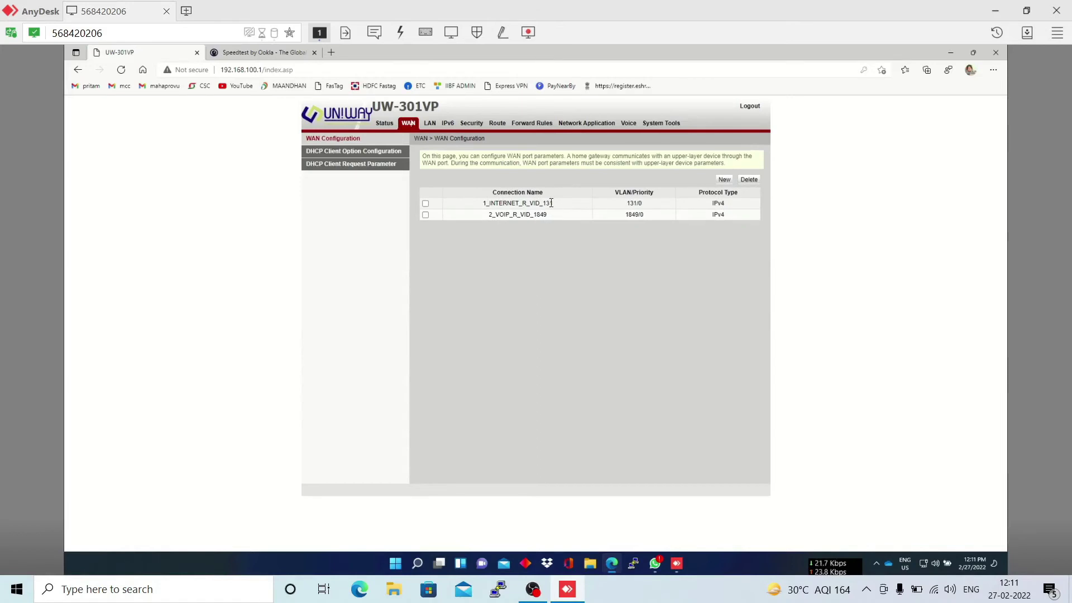
- Edit the 1_INTERNET_R_VID_131 connection's MRU from 1500 to 1460
{"action": "left_click", "coordinate": [550, 203]}
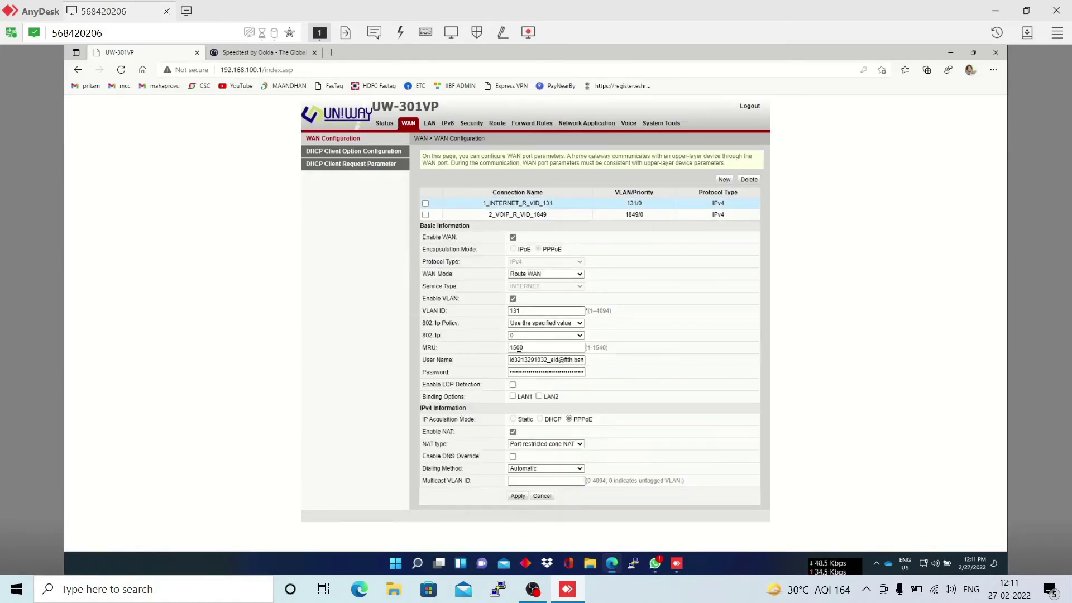
{"action": "left_click", "coordinate": [542, 348]}
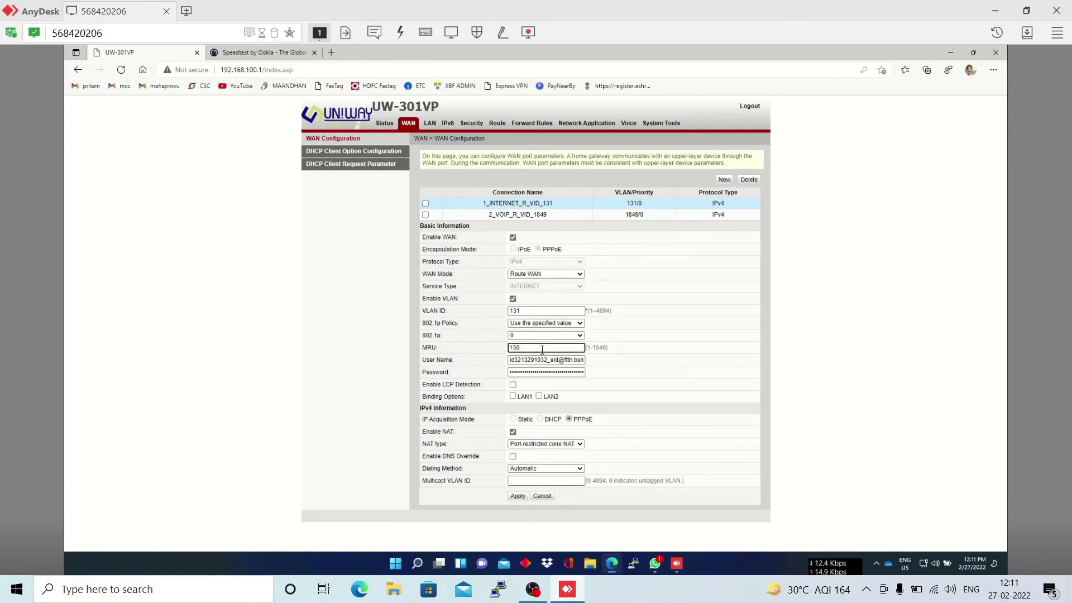
{"action": "key", "text": "BackSpace"}
{"action": "type", "text": "46"}
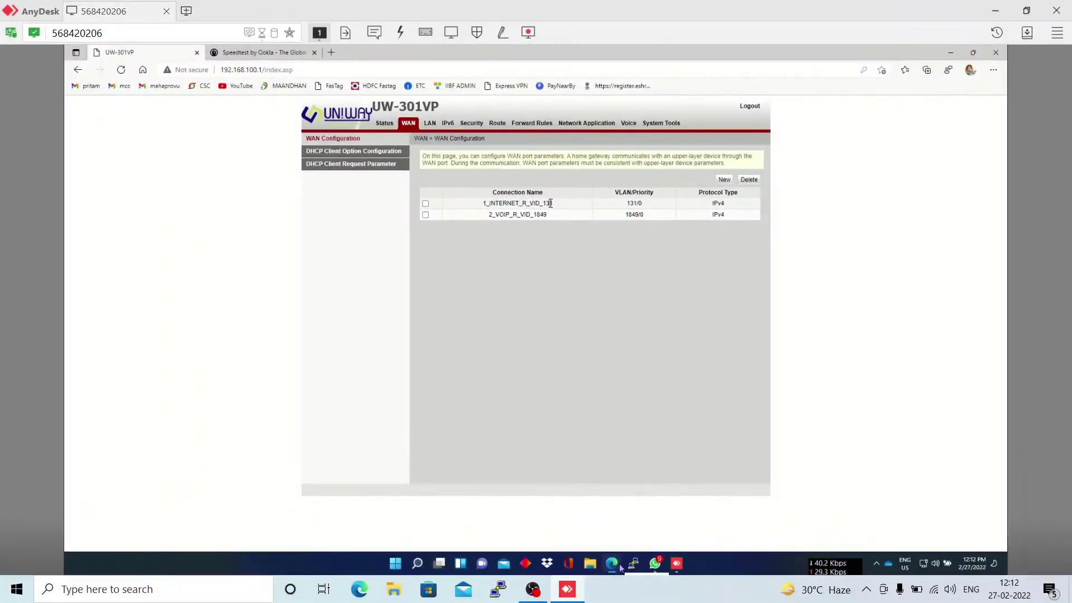
- Review the 2_VOIP_R_VID_1849 connection's VLAN settings, then apply LAN1 and LAN2 port work mode
{"action": "left_click", "coordinate": [429, 222]}
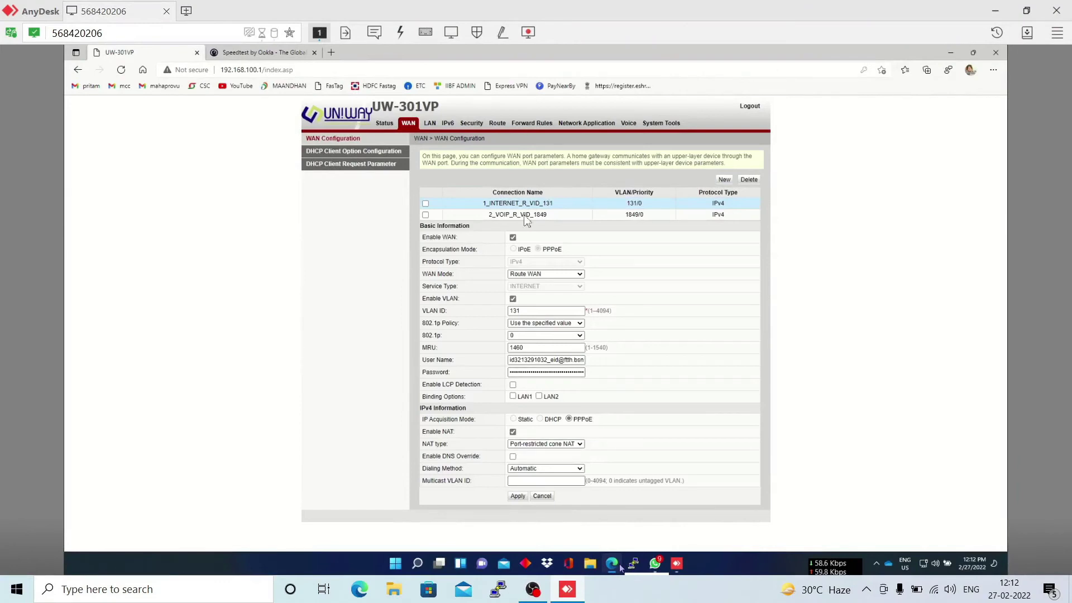
{"action": "left_click", "coordinate": [526, 218]}
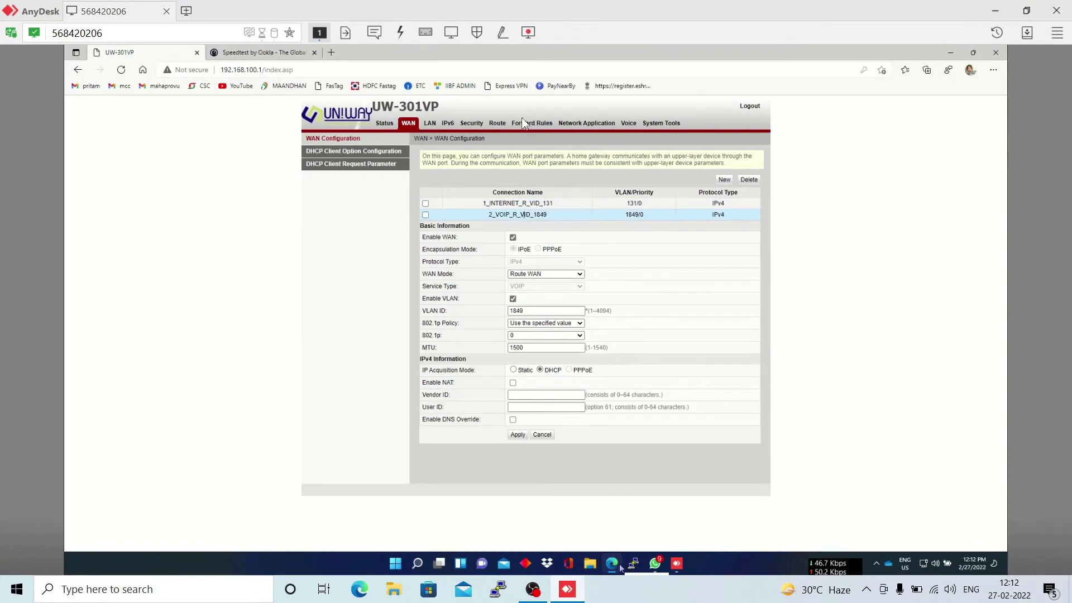
{"action": "left_click", "coordinate": [428, 122]}
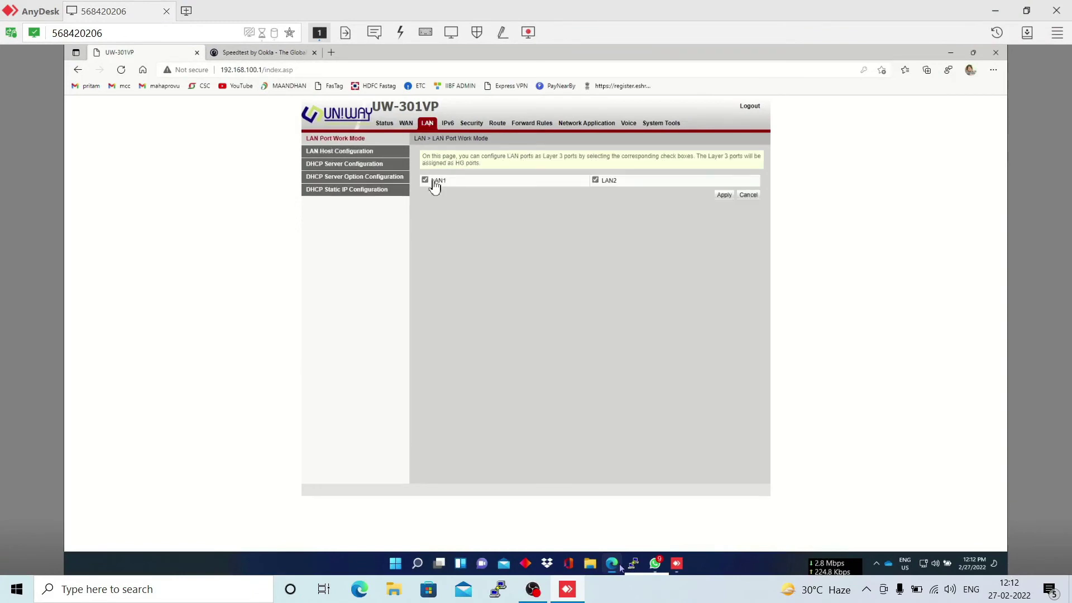
{"action": "left_click", "coordinate": [724, 195]}
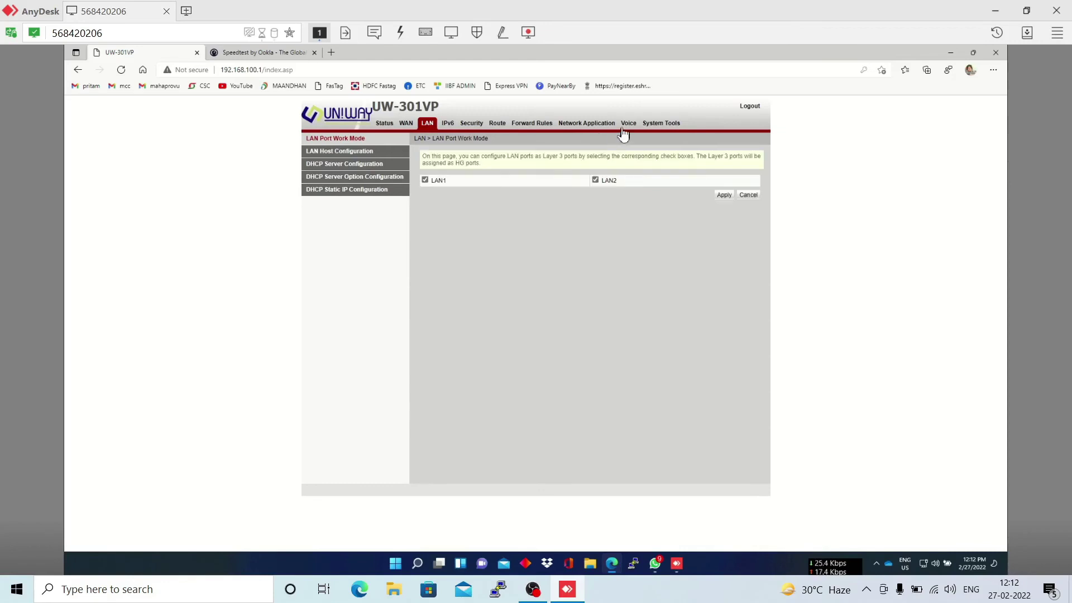
- Review the saved SIP profile with outbound proxy 10.191.103.49 on VoIP Basic Configuration
{"action": "left_click", "coordinate": [629, 125]}
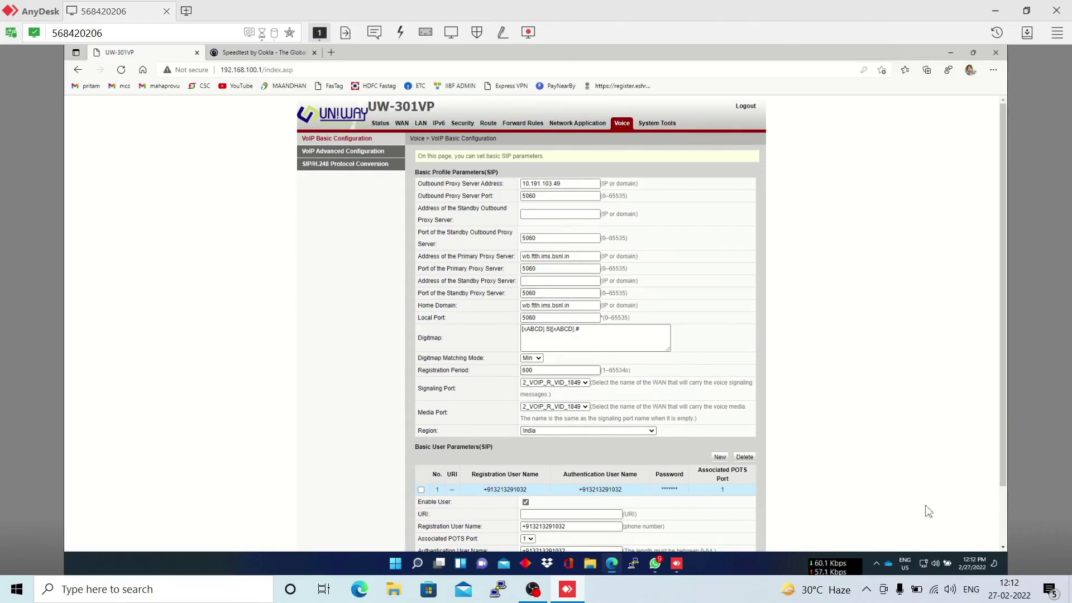
{"action": "scroll", "coordinate": [596, 502], "scroll_direction": "down", "scroll_amount": 2}
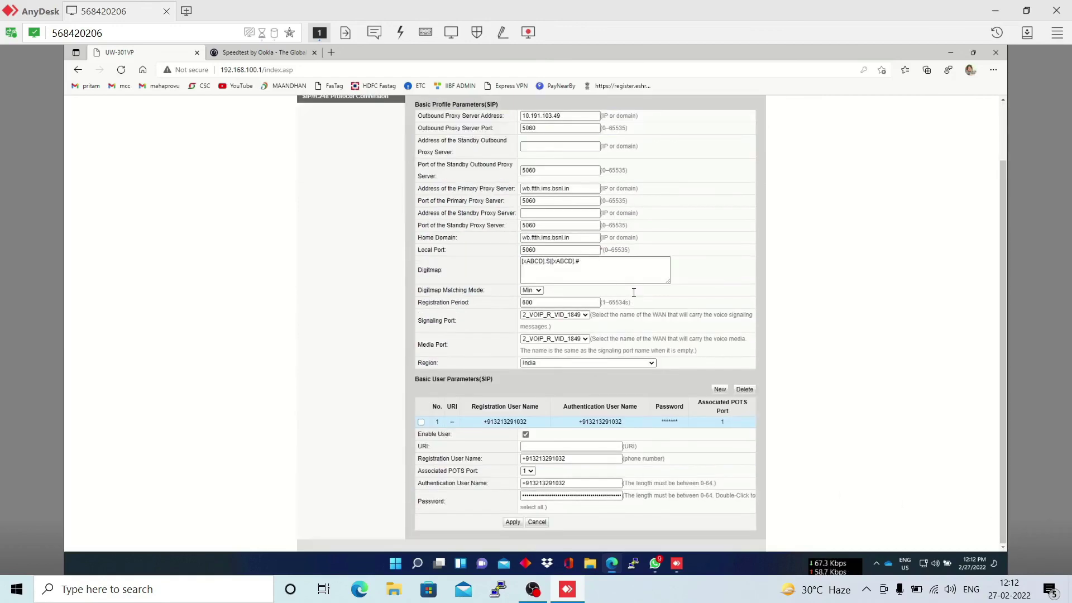
{"action": "scroll", "coordinate": [618, 271], "scroll_direction": "up", "scroll_amount": 1}
{"action": "scroll", "coordinate": [619, 271], "scroll_direction": "up", "scroll_amount": 2}
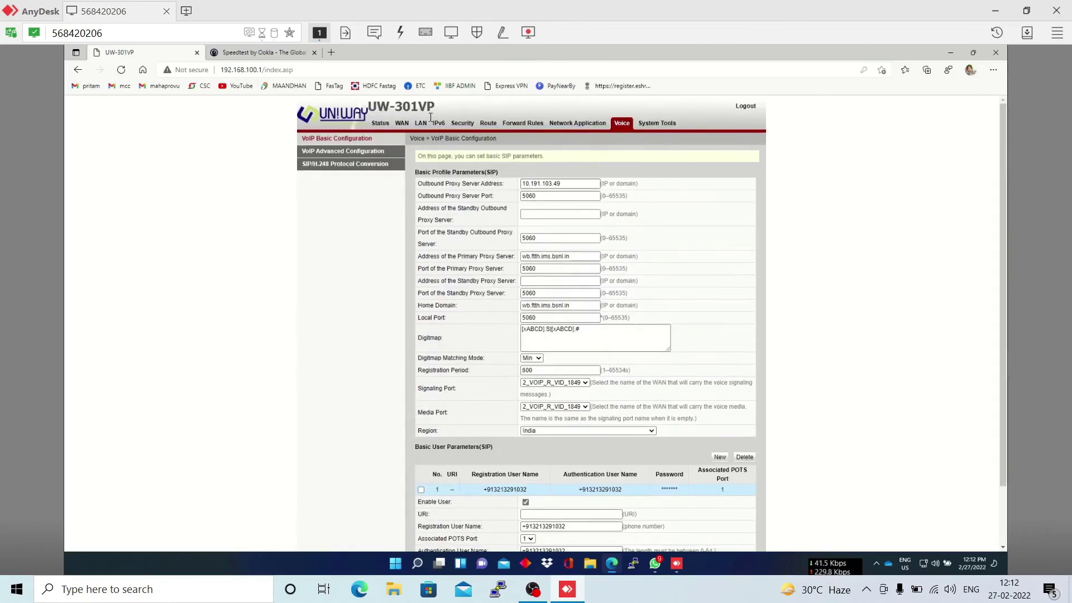
- Show Optical Information status: TX power 2.34 dBm, RX power -21.43 dBm
{"action": "left_click", "coordinate": [385, 128]}
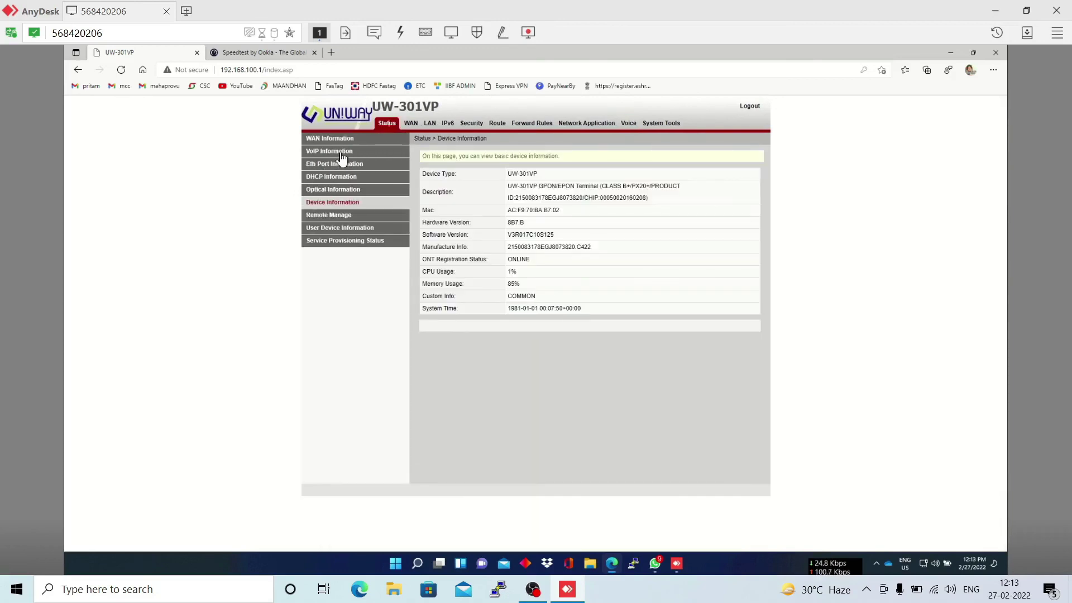
{"action": "left_click", "coordinate": [328, 192]}
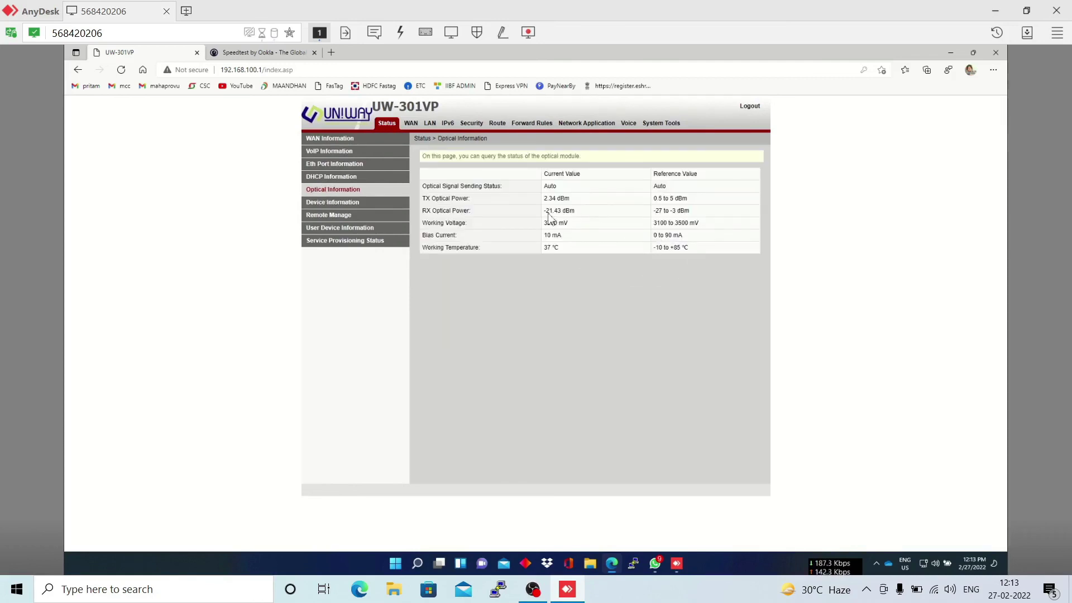